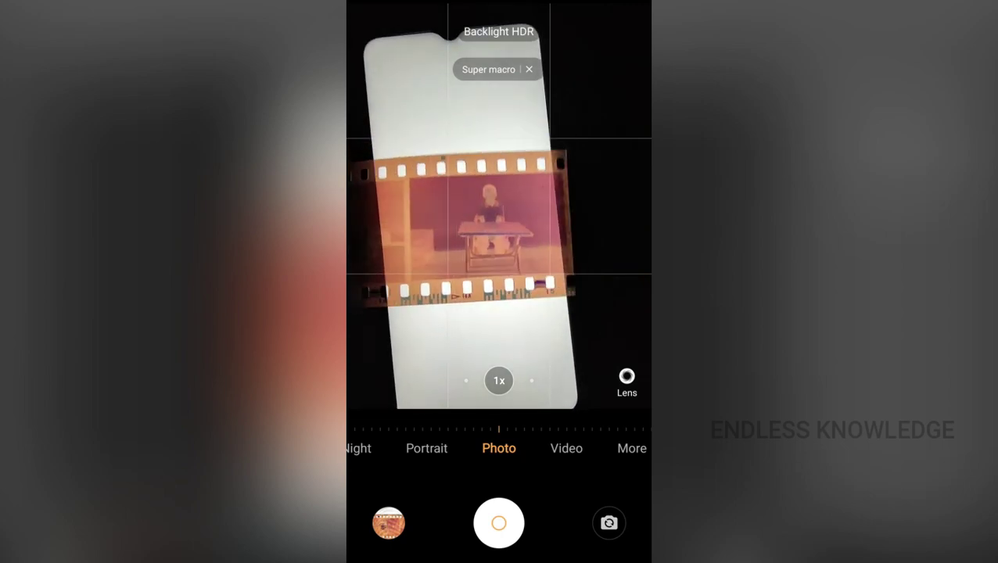
left_click(487, 202)
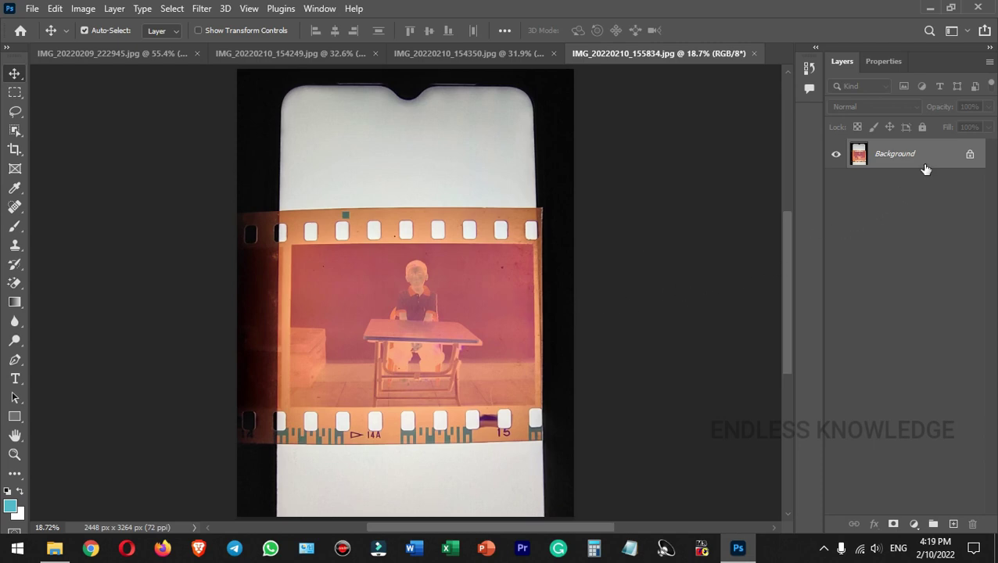
Step: Duplicate the background layer and invert the copy's colours to turn the negative into a positive
key("ctrl+j")
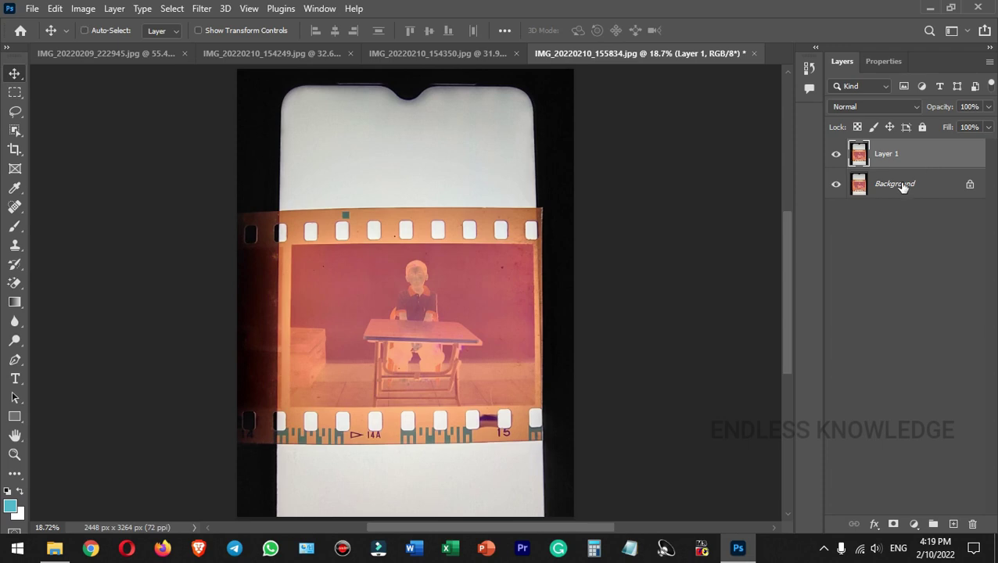
key("ctrl+i")
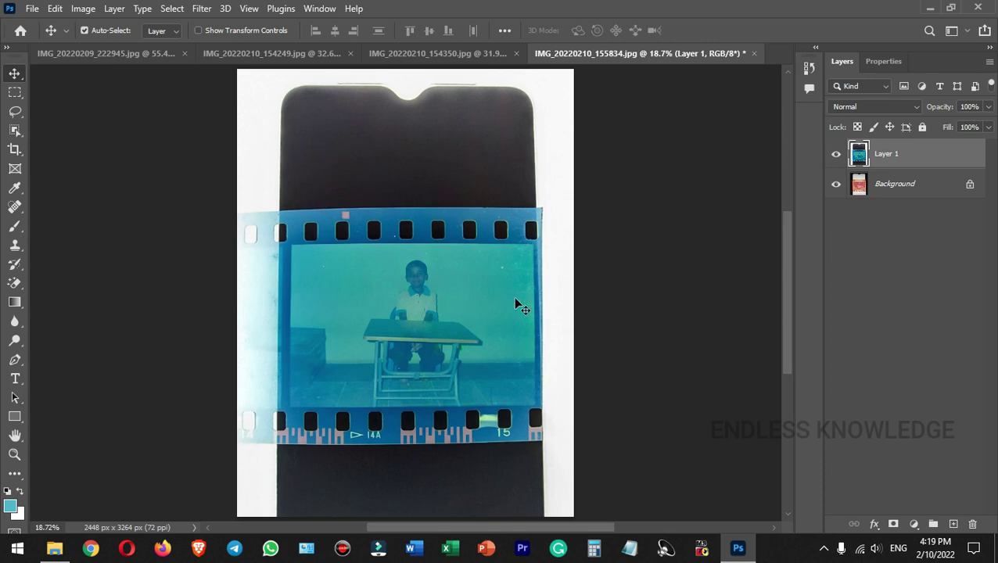
Step: Crop the image to the film frame showing the boy at the table and fit it to the view
key("c")
left_click_drag(410, 517, 426, 461)
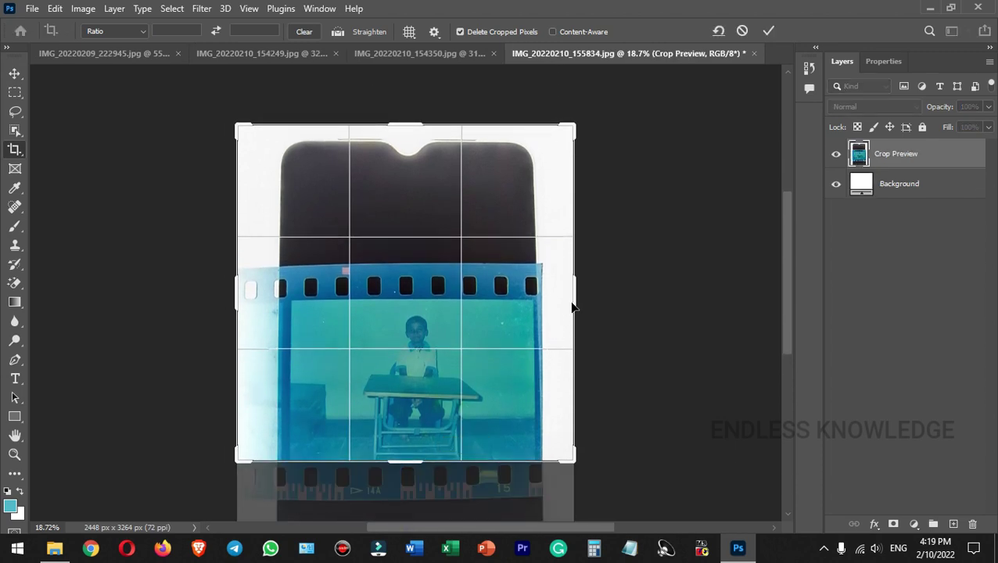
left_click_drag(572, 302, 557, 283)
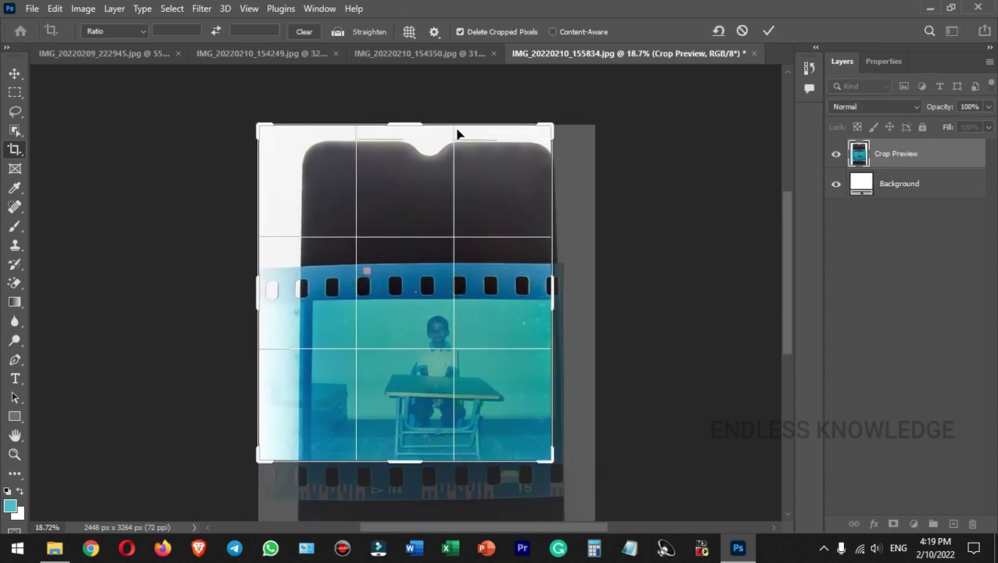
left_click_drag(405, 124, 432, 212)
left_click_drag(258, 289, 288, 291)
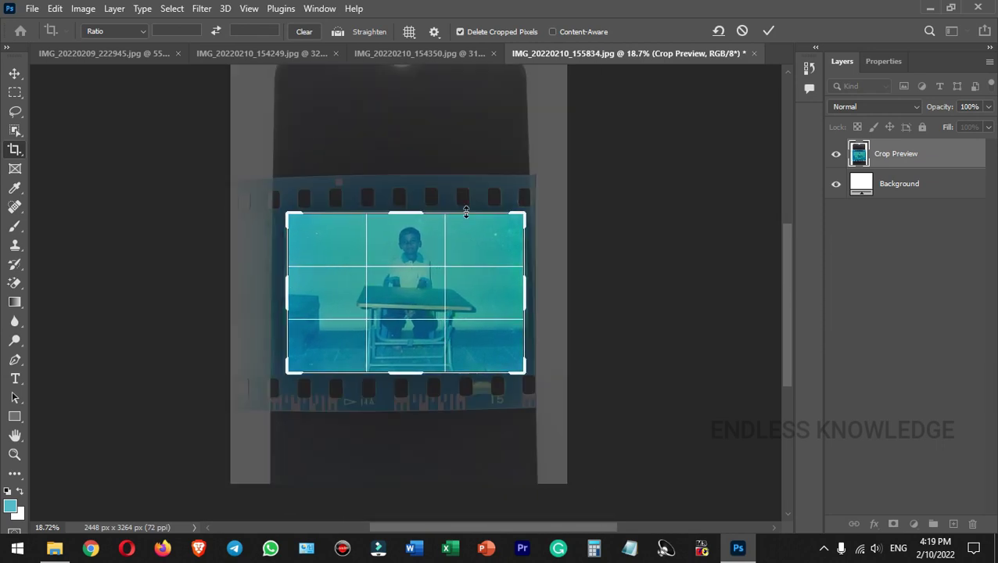
left_click(769, 31)
key("ctrl+0")
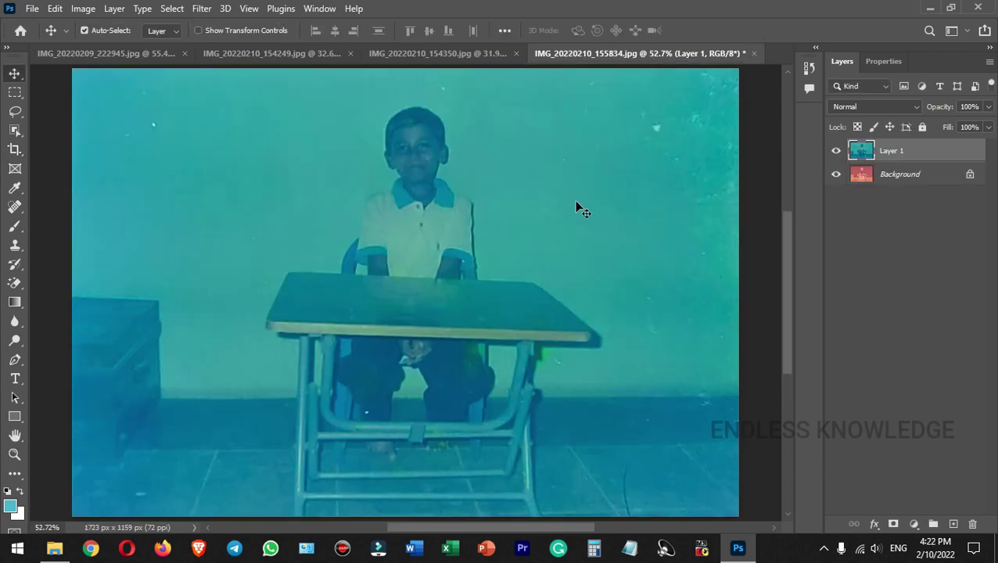
Step: Add a Curves adjustment layer and neutralise the cyan cast by sampling gray points on the wall, trousers and table leg
left_click(914, 524)
left_click(903, 338)
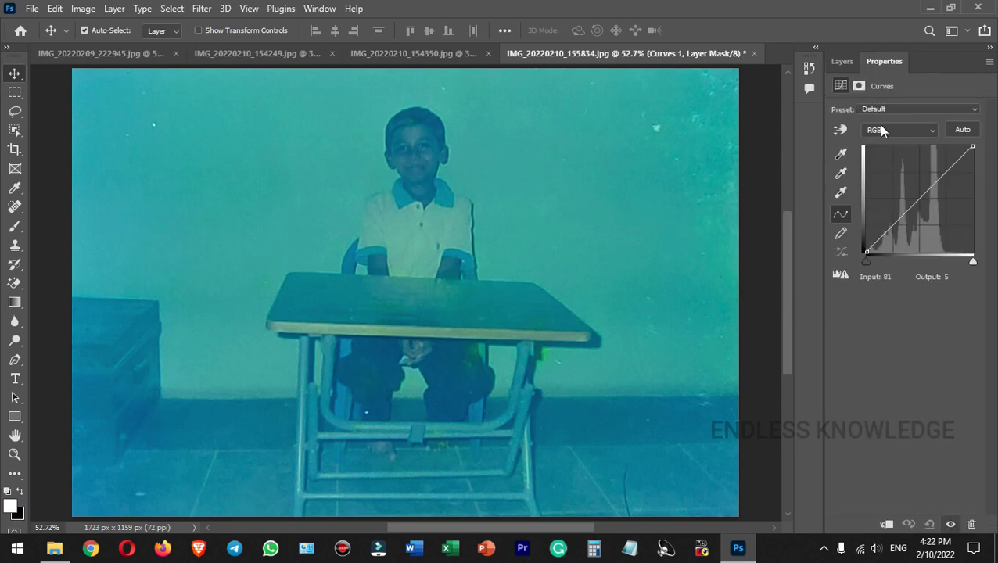
left_click(842, 175)
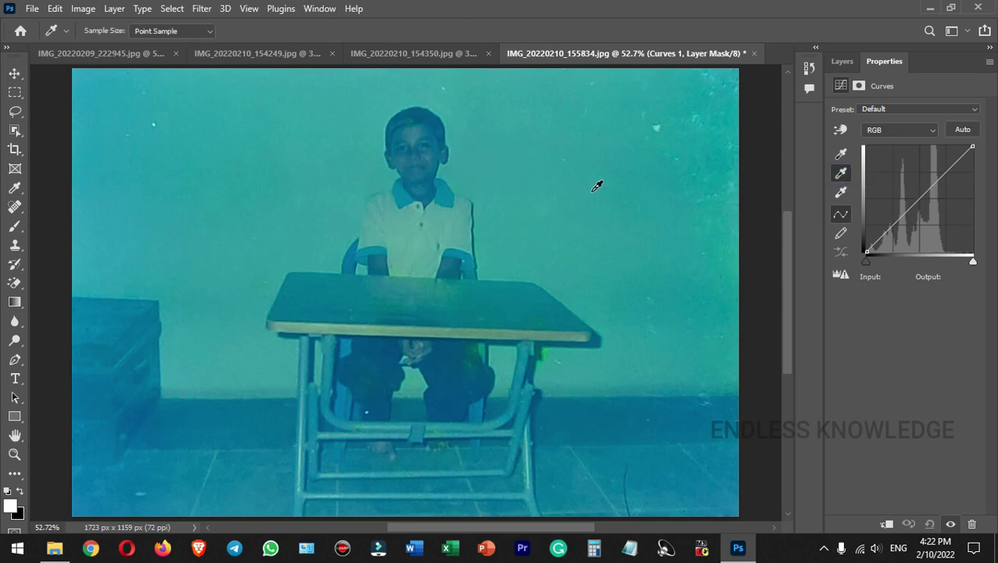
left_click(595, 187)
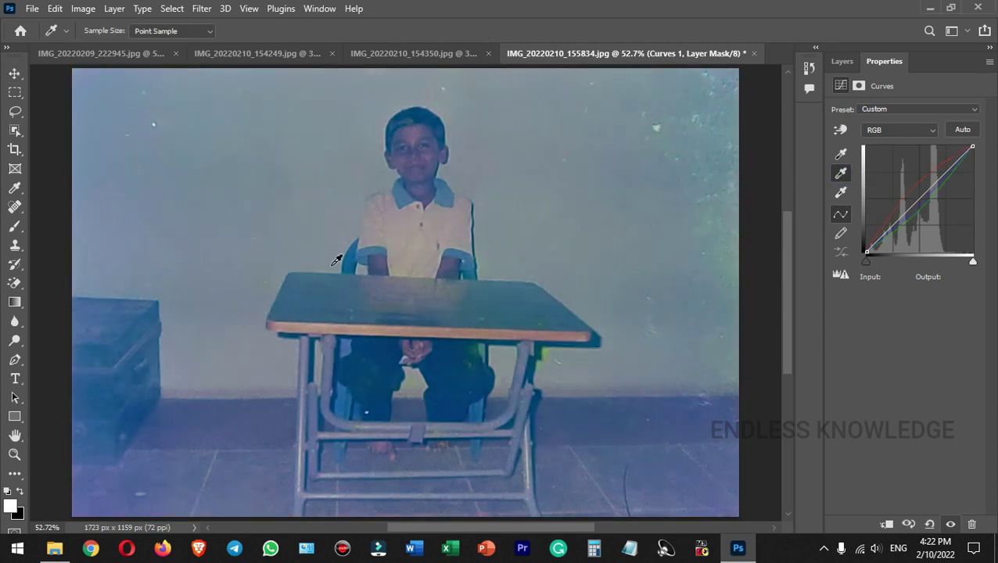
left_click(361, 365)
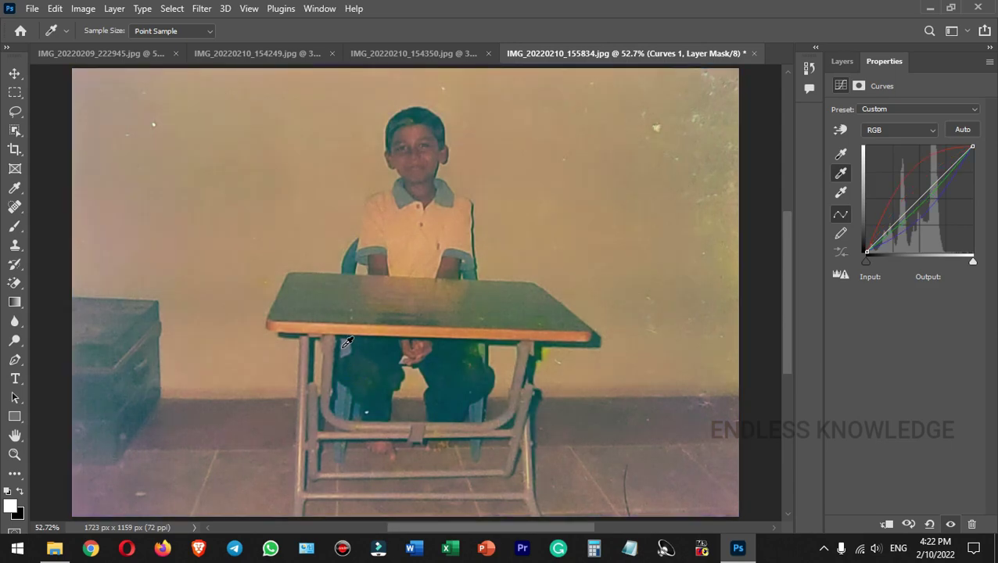
left_click(329, 352)
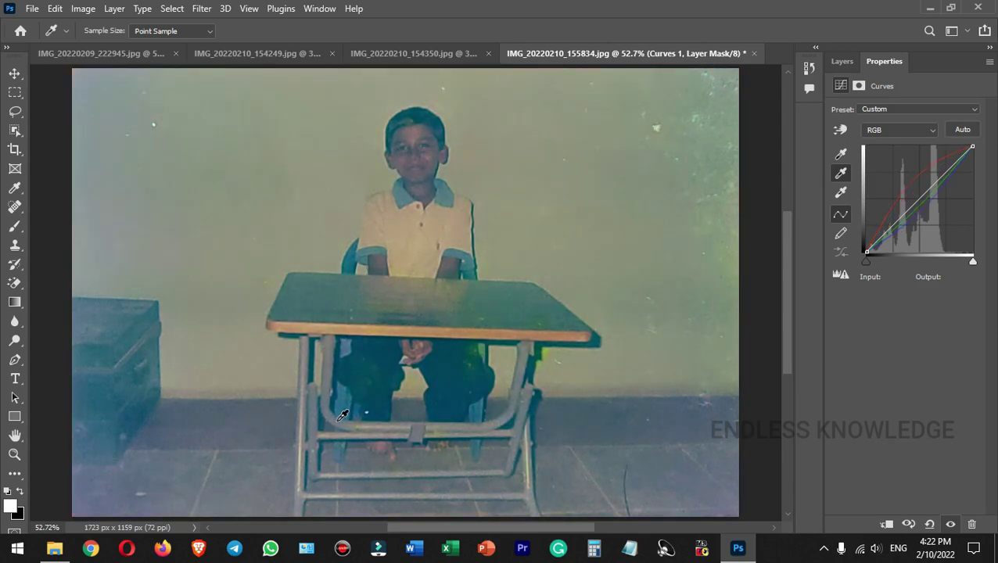
left_click(331, 369)
Step: Adjust the RGB curve's end points, moving the black point slightly inward and setting the white point to input 238, output 255
left_click_drag(973, 268, 967, 267)
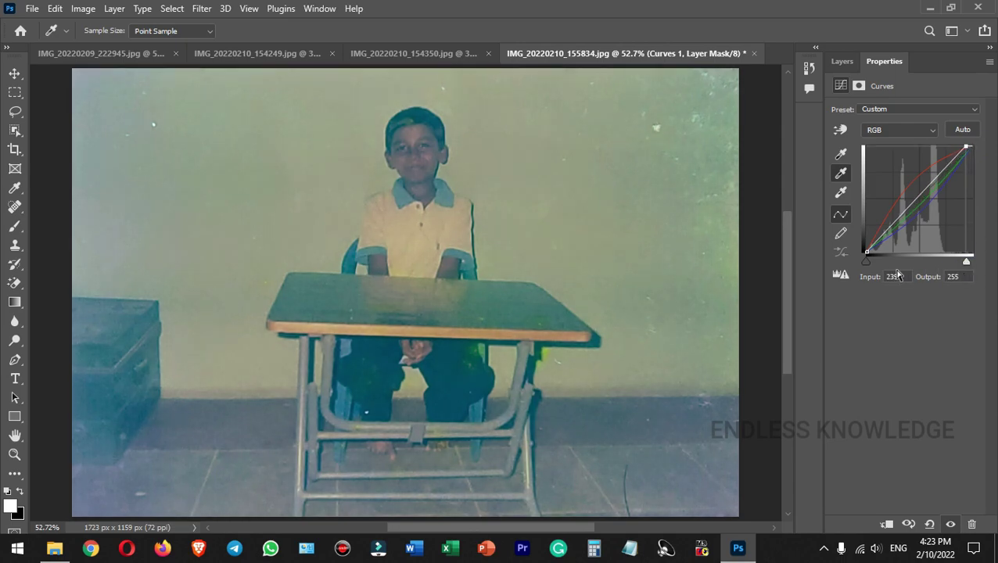
left_click_drag(866, 263, 869, 263)
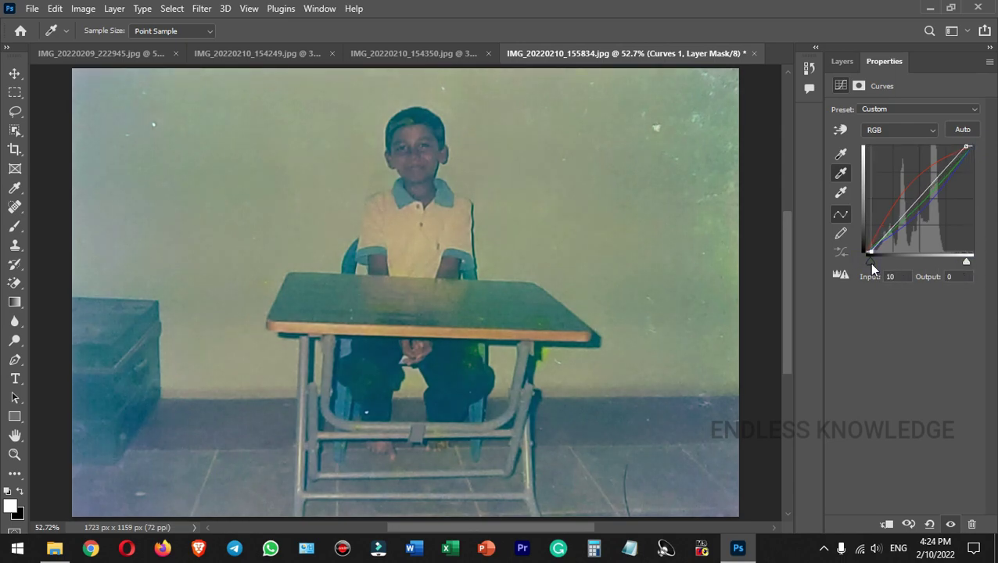
left_click_drag(968, 261, 968, 262)
left_click_drag(874, 264, 877, 264)
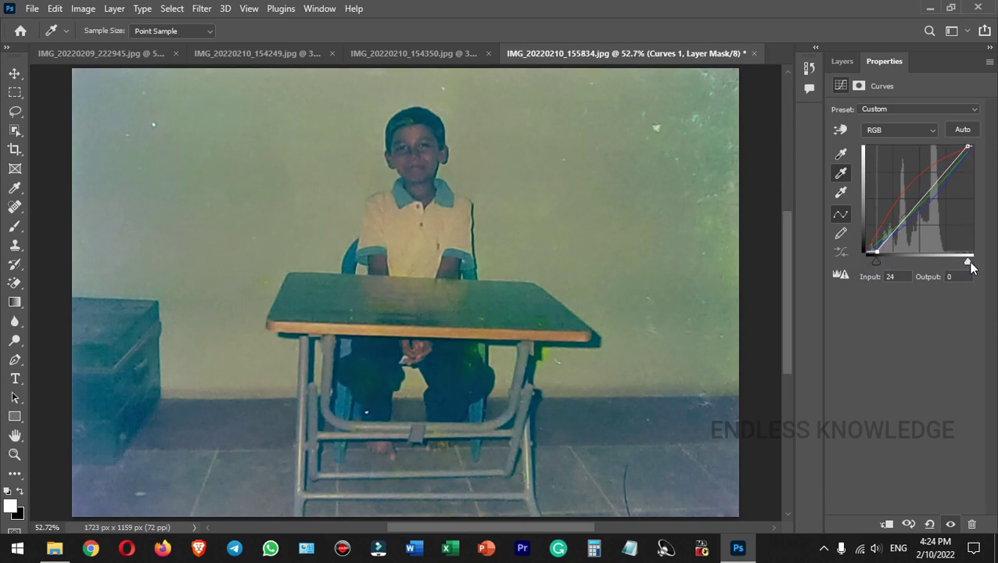
left_click_drag(969, 261, 971, 263)
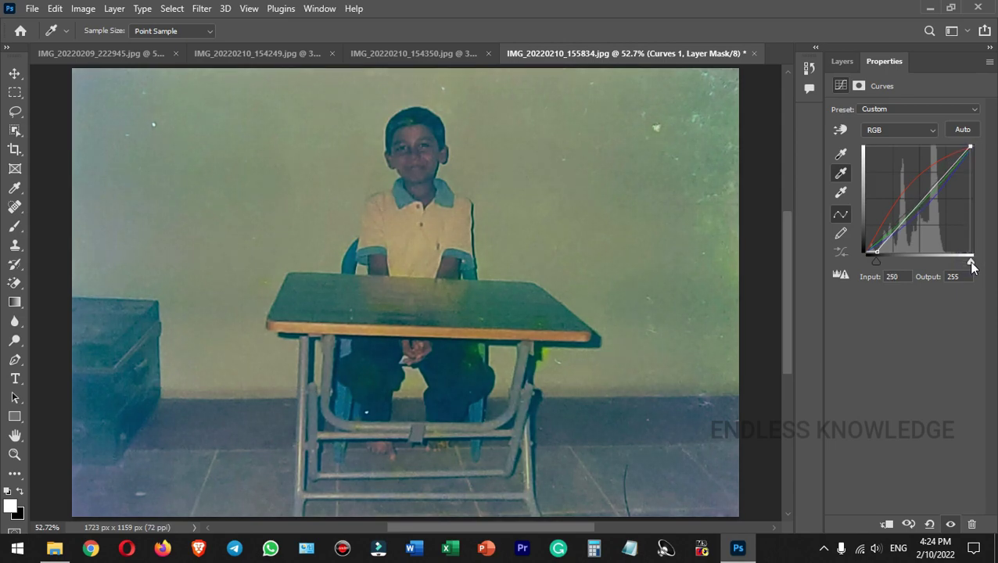
left_click(878, 262)
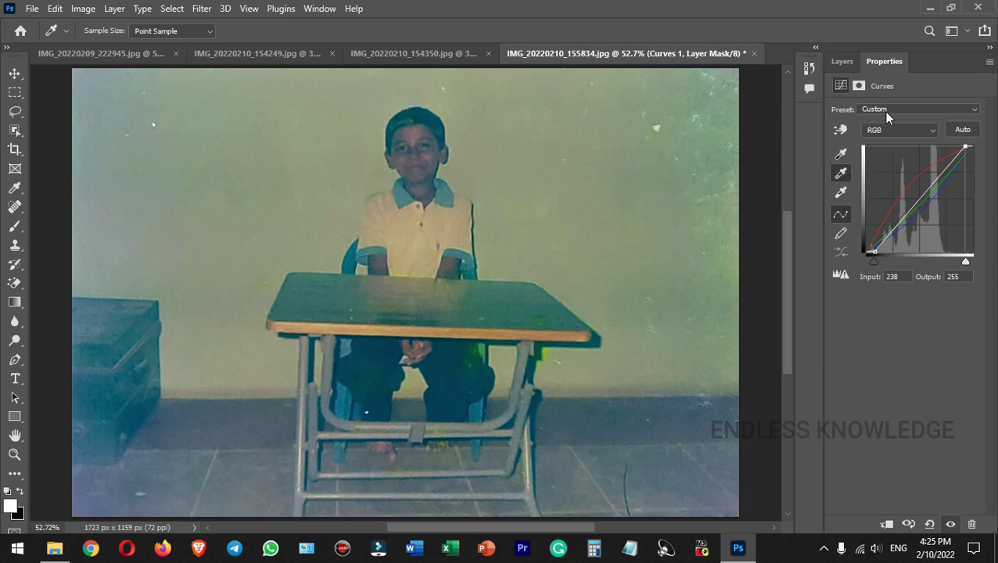
Step: Lower the Green channel curve's midtone point to input 146, output 122
left_click(885, 128)
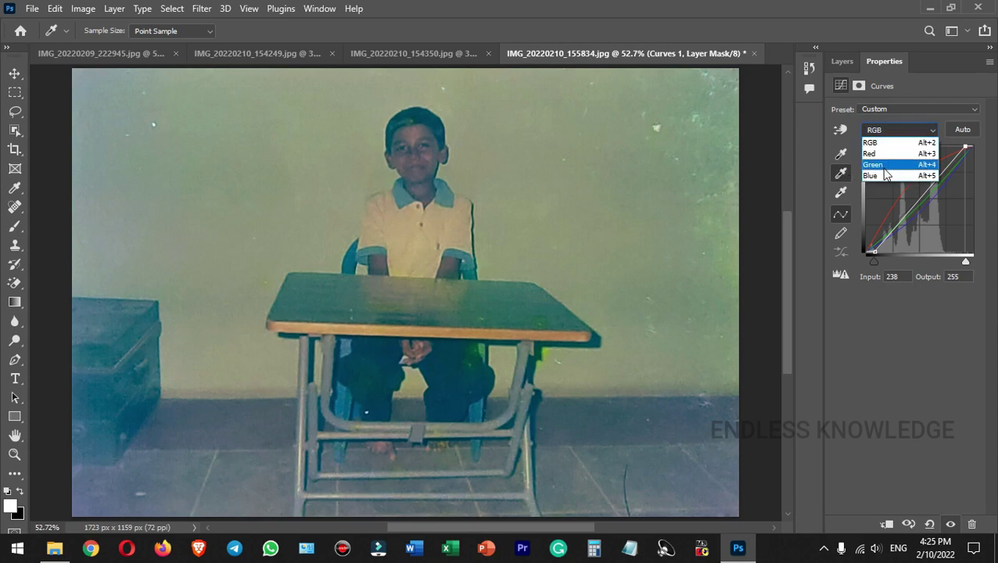
left_click(884, 165)
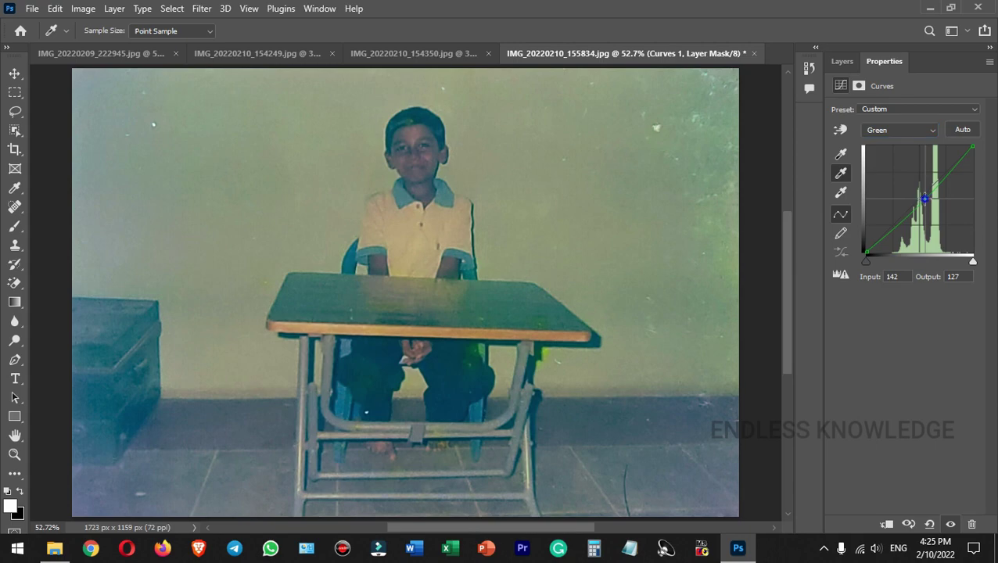
left_click_drag(925, 199, 926, 202)
Step: Lower the midtone point of the Blue channel curve slightly
left_click(900, 131)
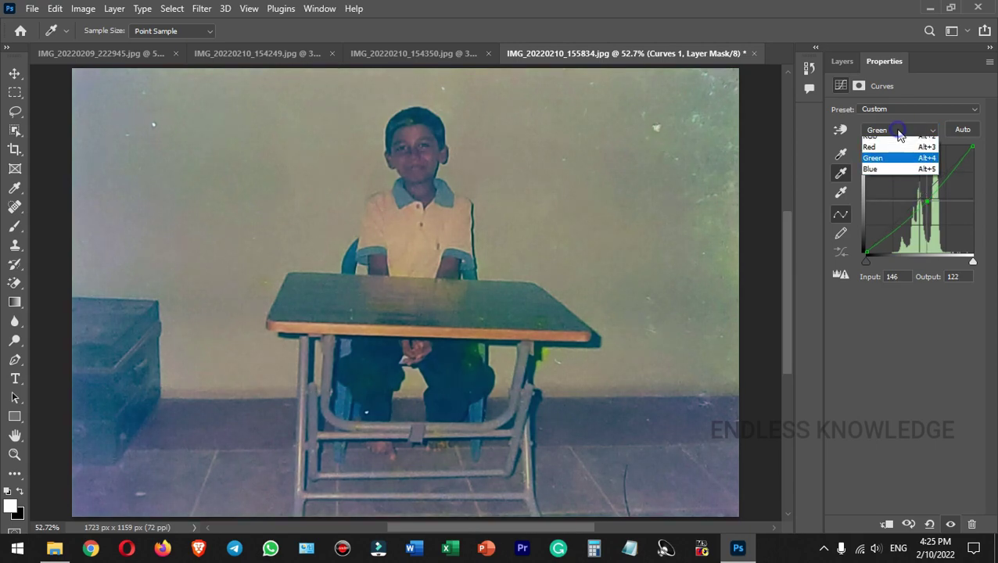
left_click(881, 155)
left_click(900, 131)
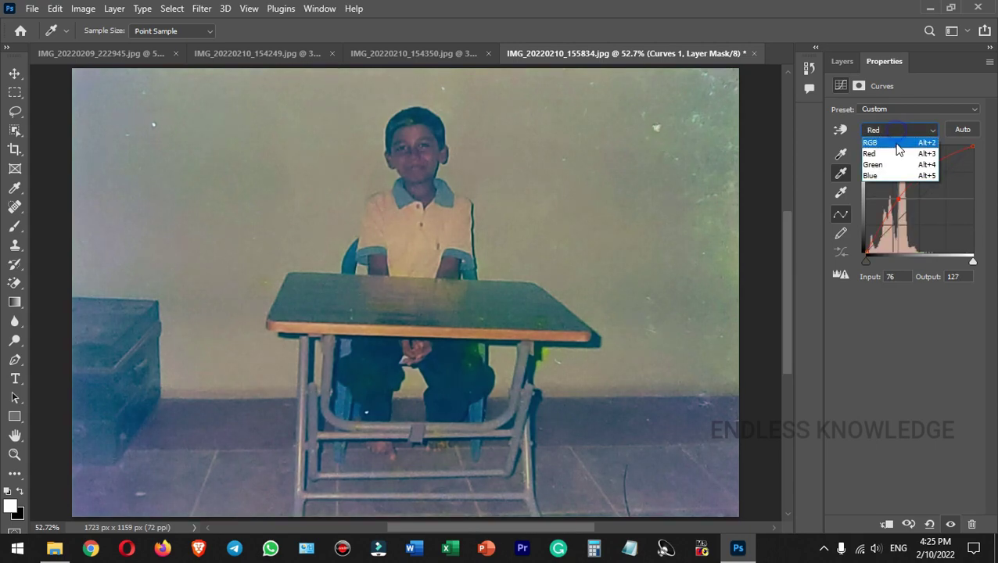
left_click(884, 174)
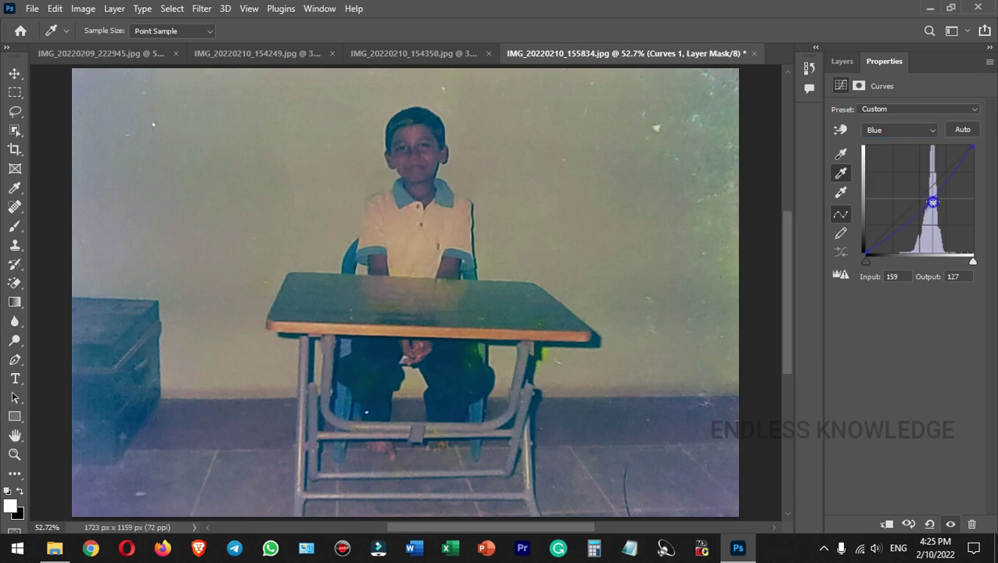
left_click_drag(933, 203, 933, 205)
Step: Raise the Red channel curve's midtone point to input 76, output 129
left_click(891, 133)
left_click(882, 156)
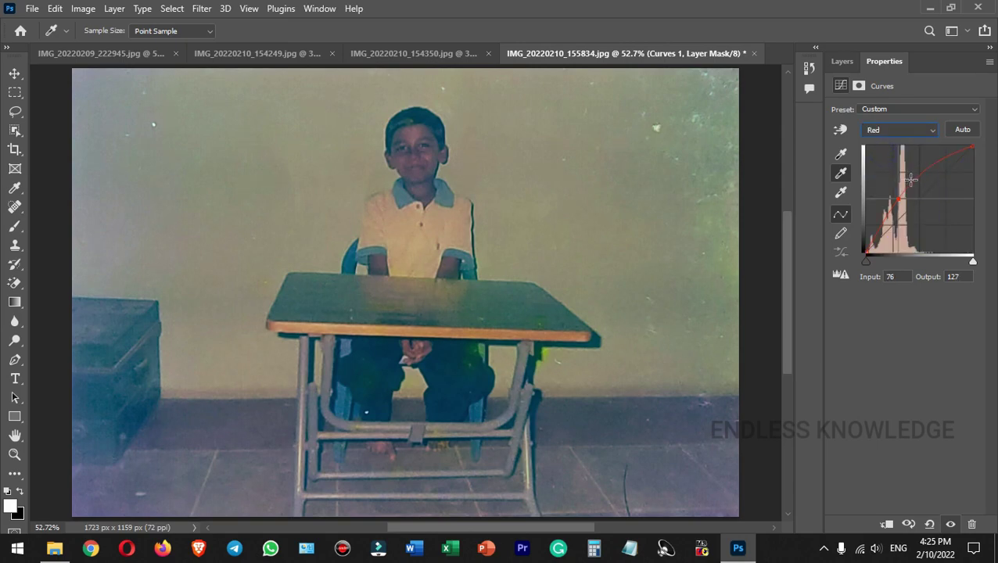
left_click_drag(898, 197, 898, 196)
Step: Heal the white dust spots on the inverted layer's left wall, floor and chair area with the Spot Healing Brush at size 50
left_click(15, 207)
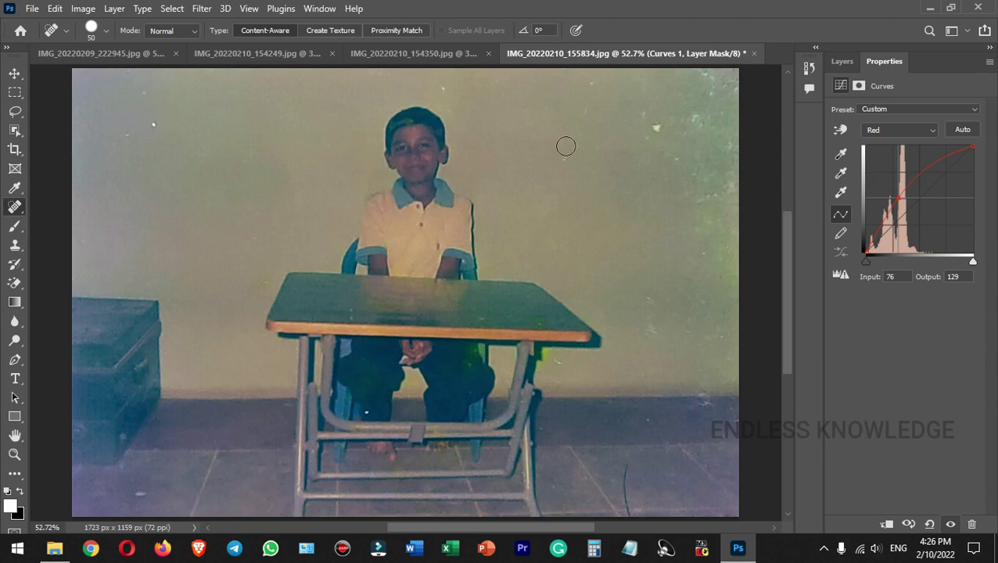
left_click(842, 62)
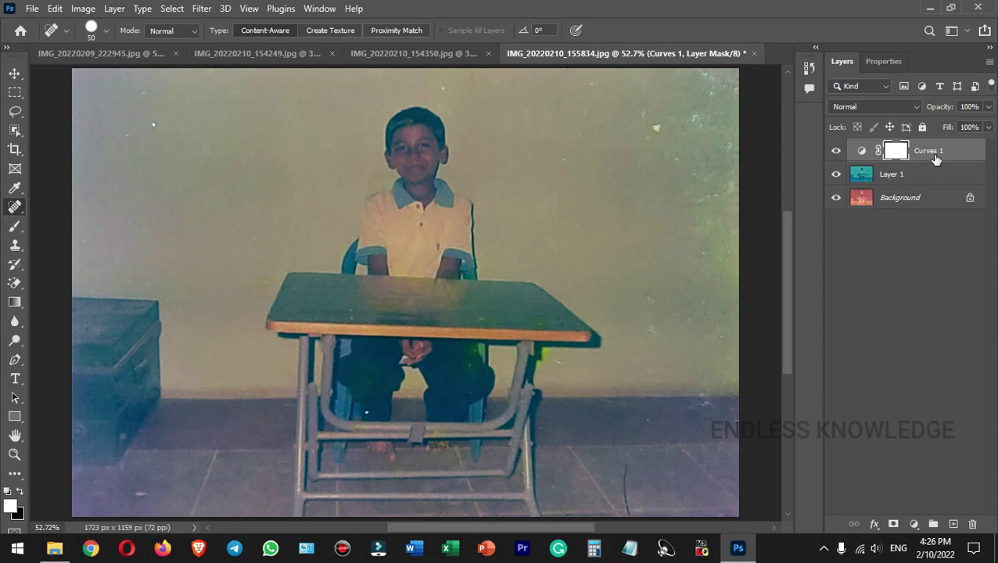
left_click(955, 180)
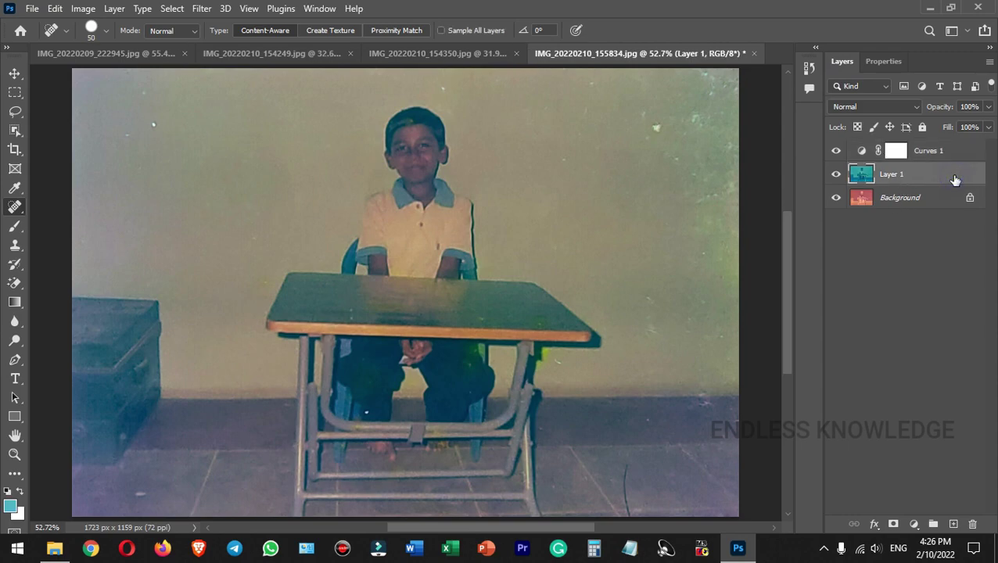
left_click(153, 123)
left_click(142, 90)
left_click(127, 133)
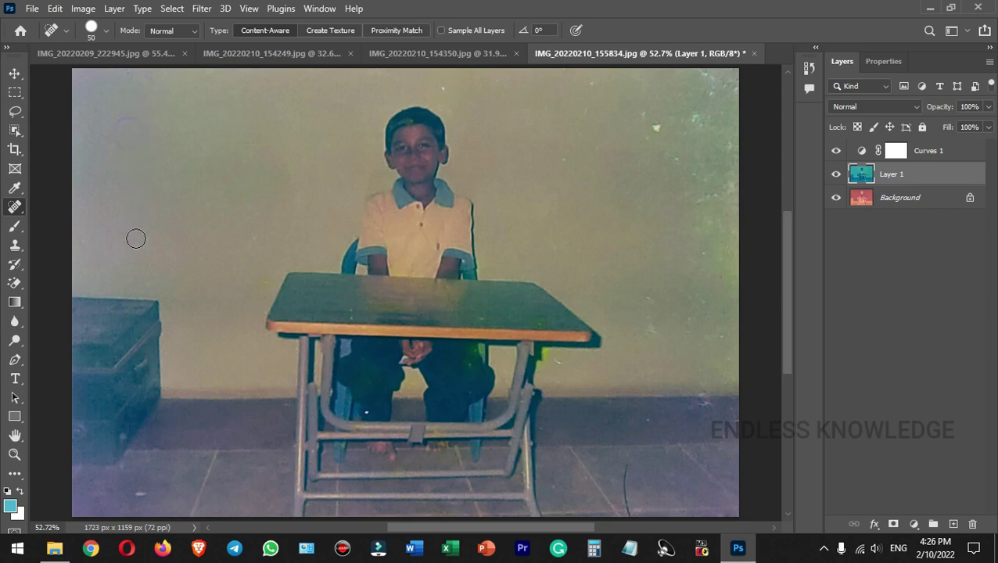
left_click(138, 494)
left_click(369, 409)
Step: Heal the blemishes on the trousers, beside the table, on the right floor edge and on the upper right wall, undoing a misplaced dab
left_click(468, 358)
left_click(542, 364)
key("ctrl+z")
left_click(559, 361)
left_click(696, 409)
left_click(655, 129)
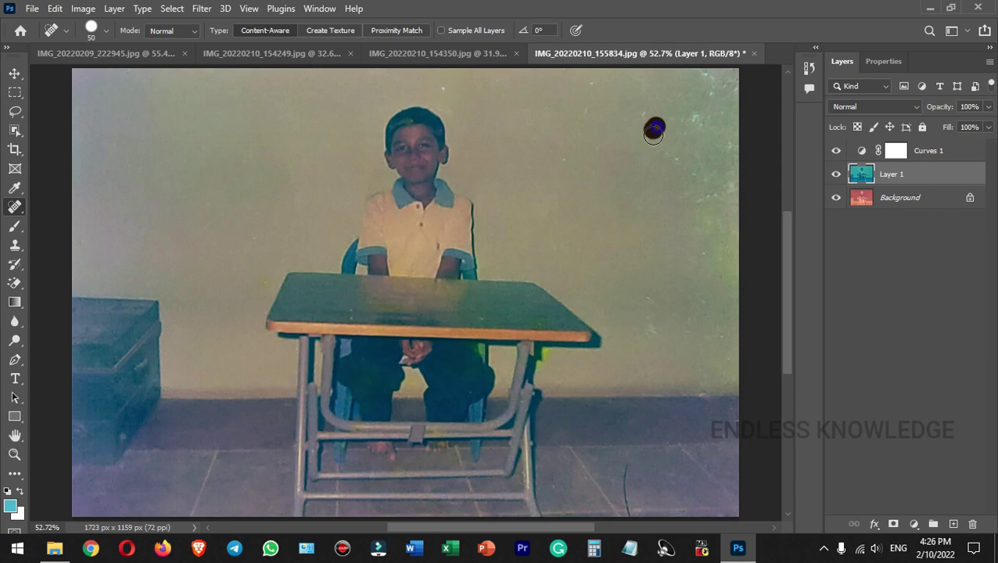
Step: Brush away the marks on the tabletop, the specks along the right wall and the dark scratch on the floor tiles
left_click_drag(360, 309, 419, 309)
mouse_move(677, 117)
left_mouse_down()
mouse_move(731, 256)
mouse_move(731, 287)
left_mouse_up()
left_click_drag(713, 77, 728, 192)
left_click_drag(630, 467, 629, 510)
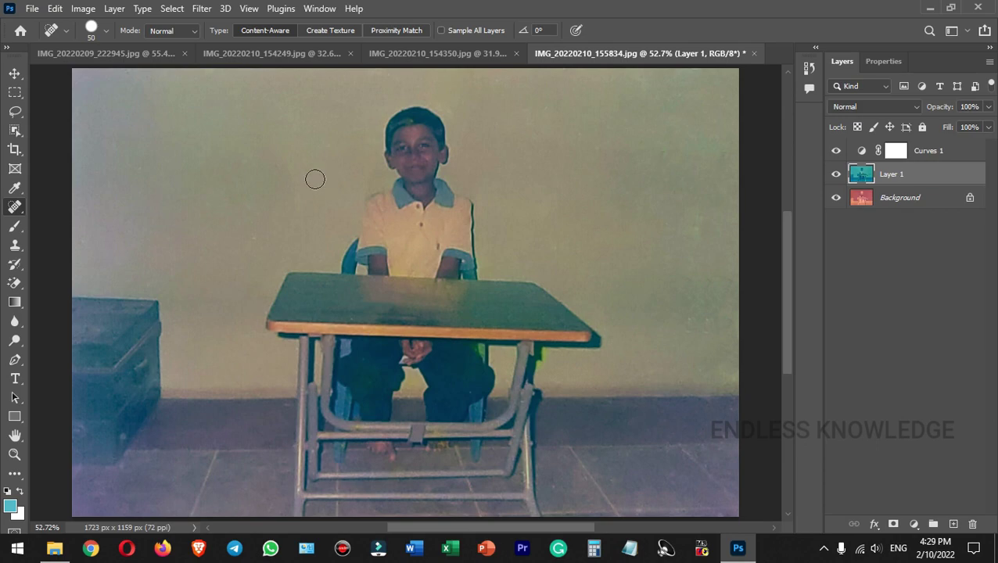
Step: View the converted photo IMG_20220210_154249.jpg, return to IMG_20220210_155834.jpg and activate the Move tool
left_click(298, 54)
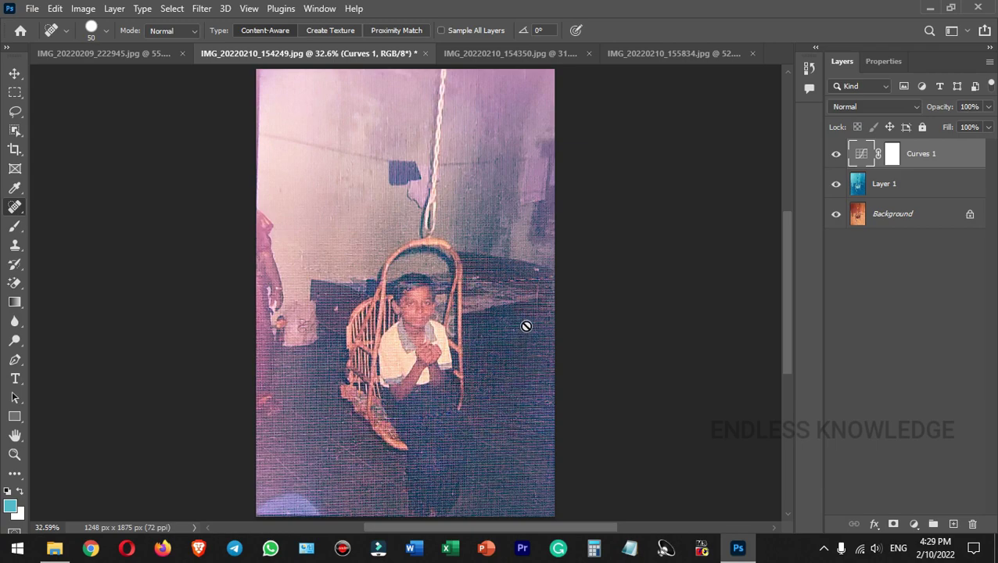
left_click(657, 56)
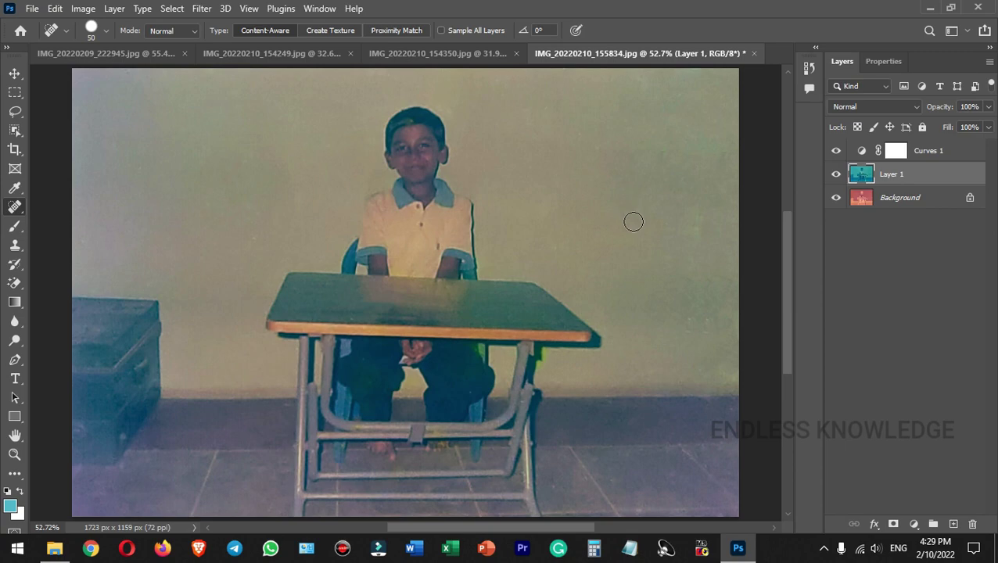
left_click(14, 74)
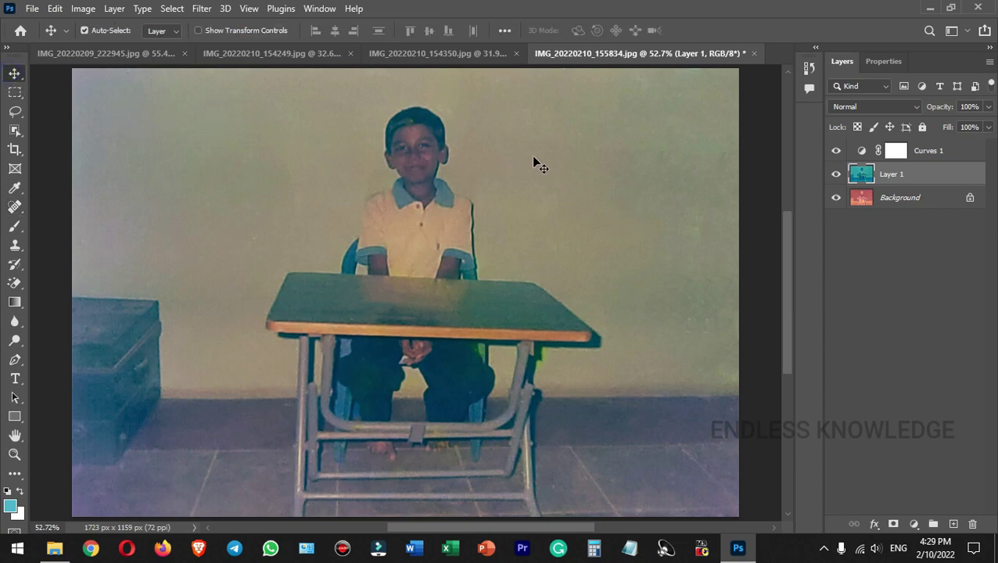